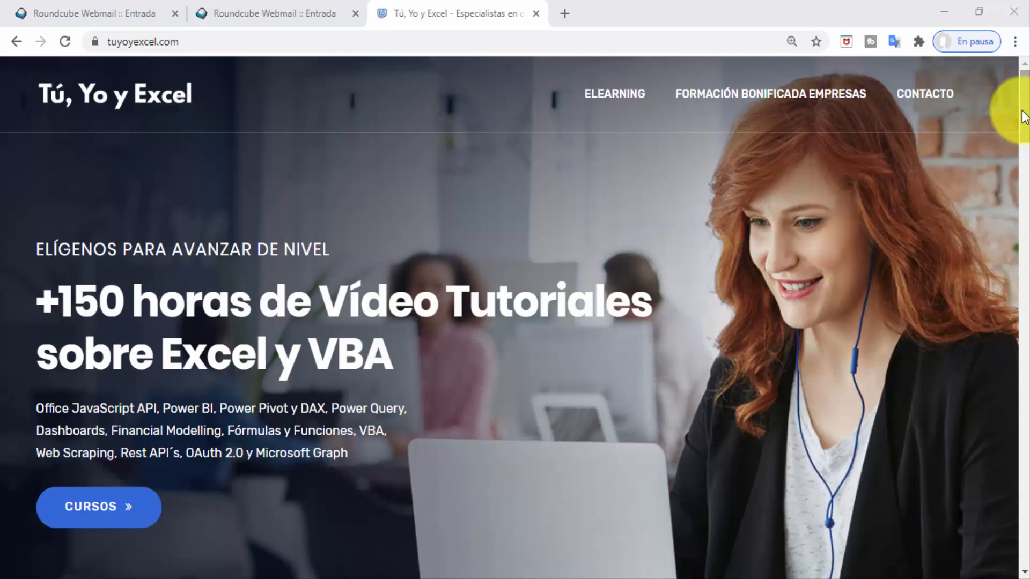
Step: Look through the course catalogue on the tuyoyexcel.com home page
{"action": "left_click_drag", "start_coordinate": [1023, 116], "coordinate": [1022, 213]}
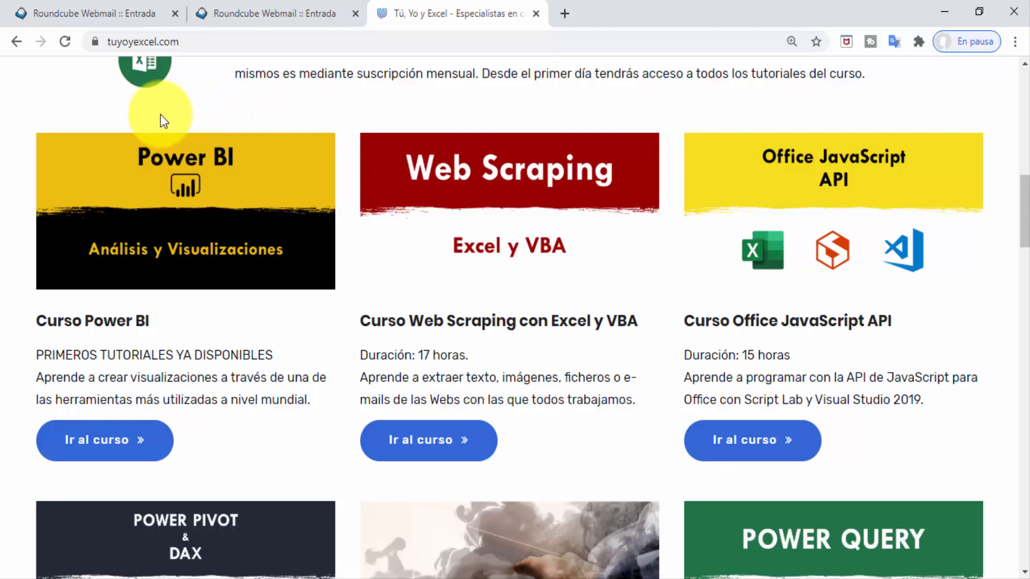
{"action": "scroll", "coordinate": [159, 114], "scroll_direction": "up", "scroll_amount": 10}
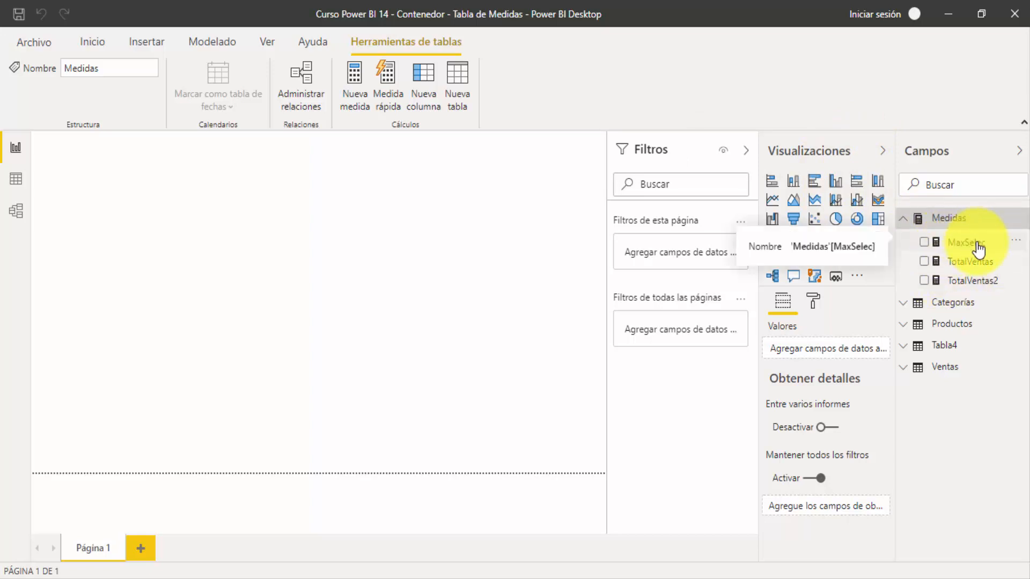
Step: In Power BI Desktop, examine the fields of the Medidas and Ventas tables and view the MaxSelec measure's formula
{"action": "left_click", "coordinate": [955, 224]}
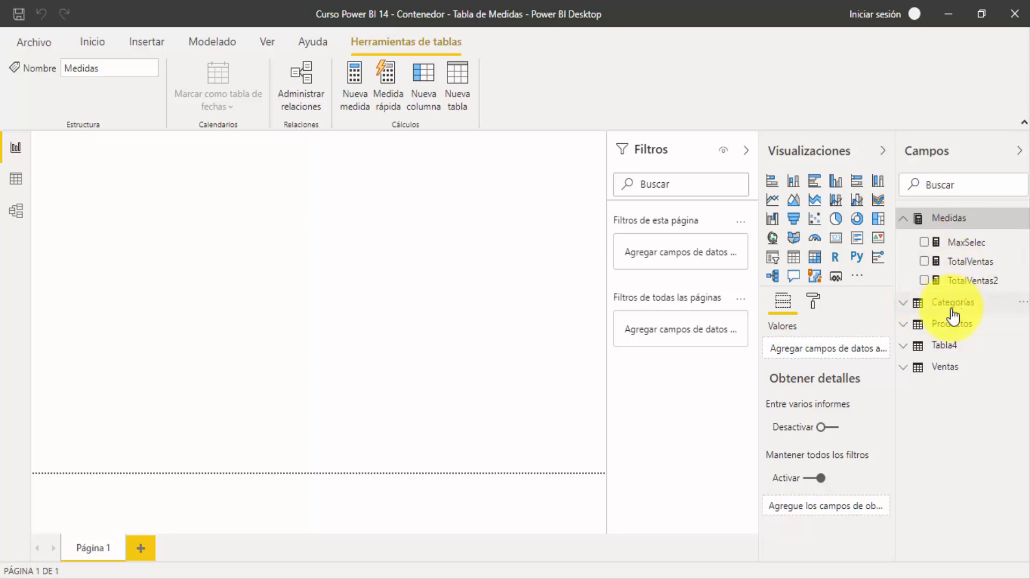
{"action": "left_click", "coordinate": [911, 370]}
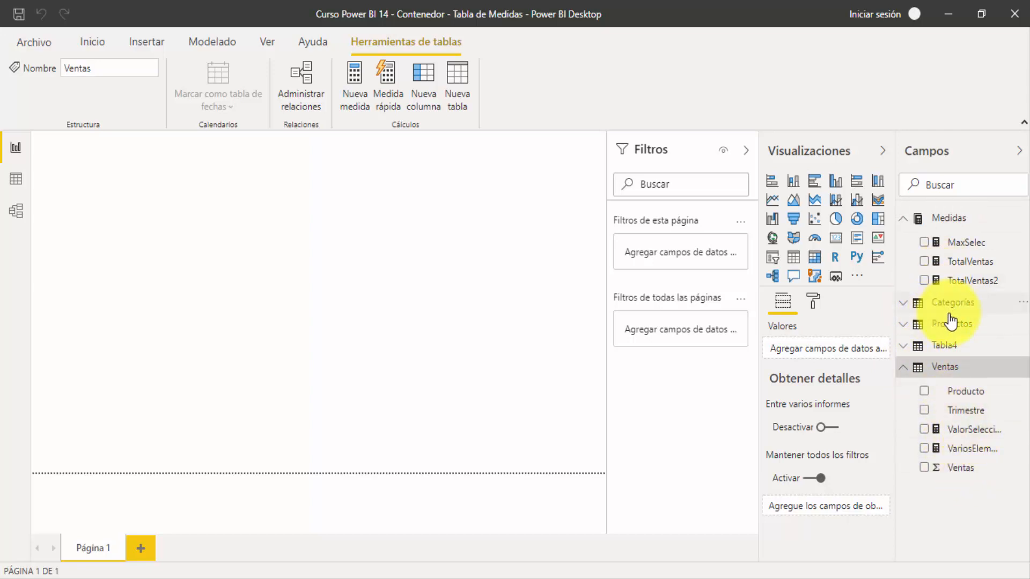
{"action": "left_click", "coordinate": [903, 370]}
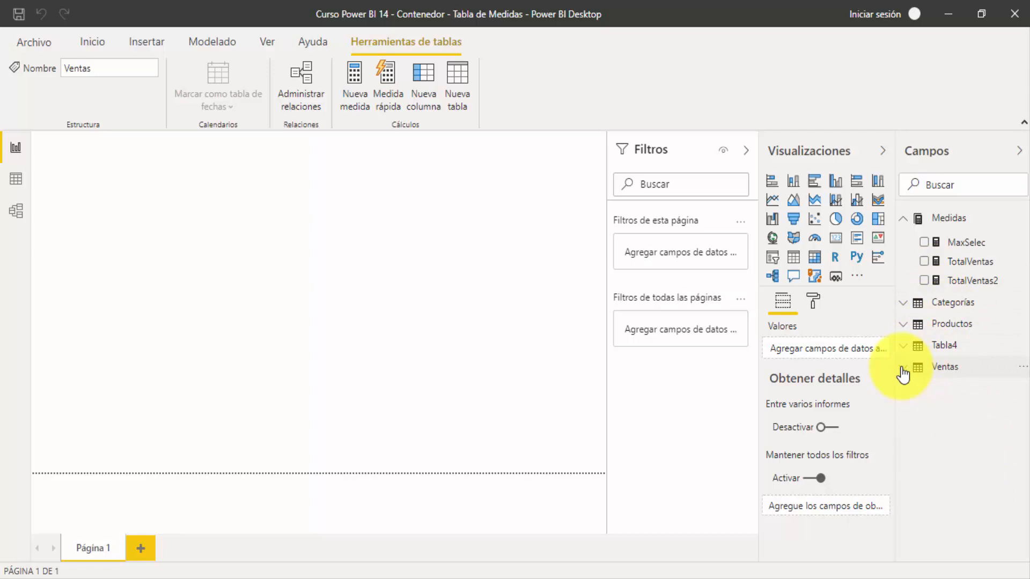
{"action": "left_click", "coordinate": [957, 184]}
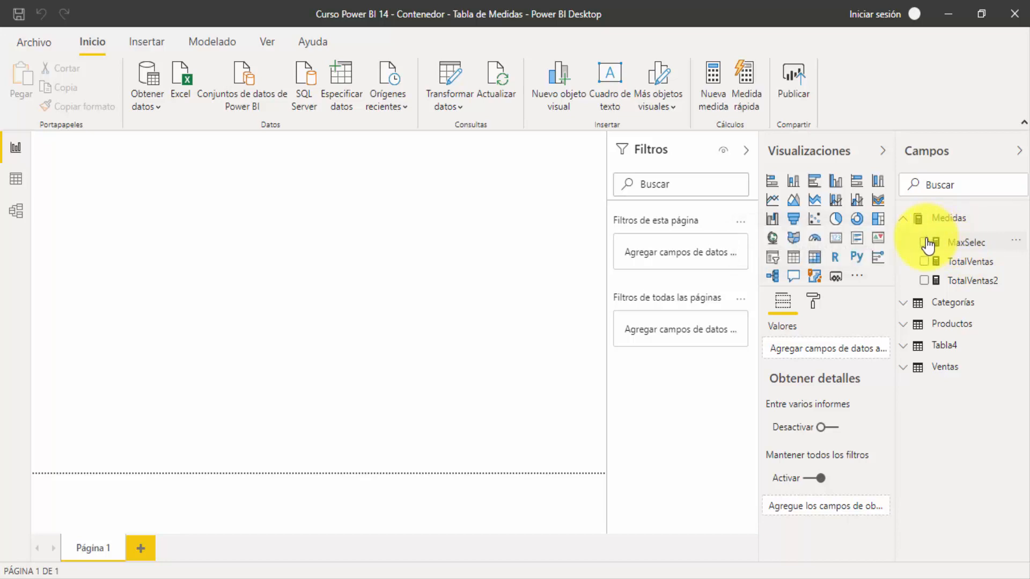
{"action": "left_click", "coordinate": [958, 245]}
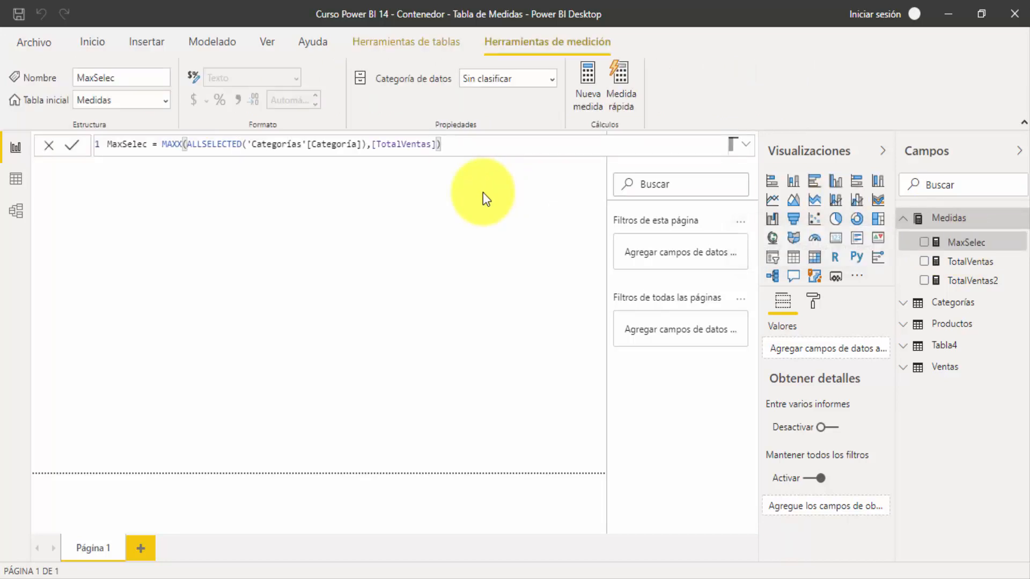
Step: Display the data model diagram and enlarge the Medidas table so that all its measures fit
{"action": "left_click", "coordinate": [22, 213]}
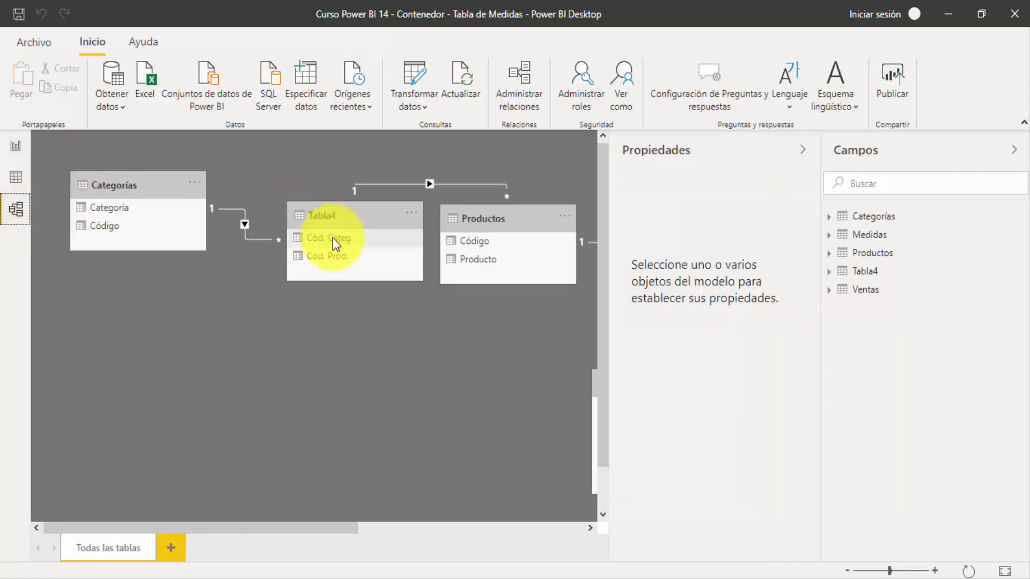
{"action": "left_click_drag", "start_coordinate": [301, 526], "coordinate": [543, 518]}
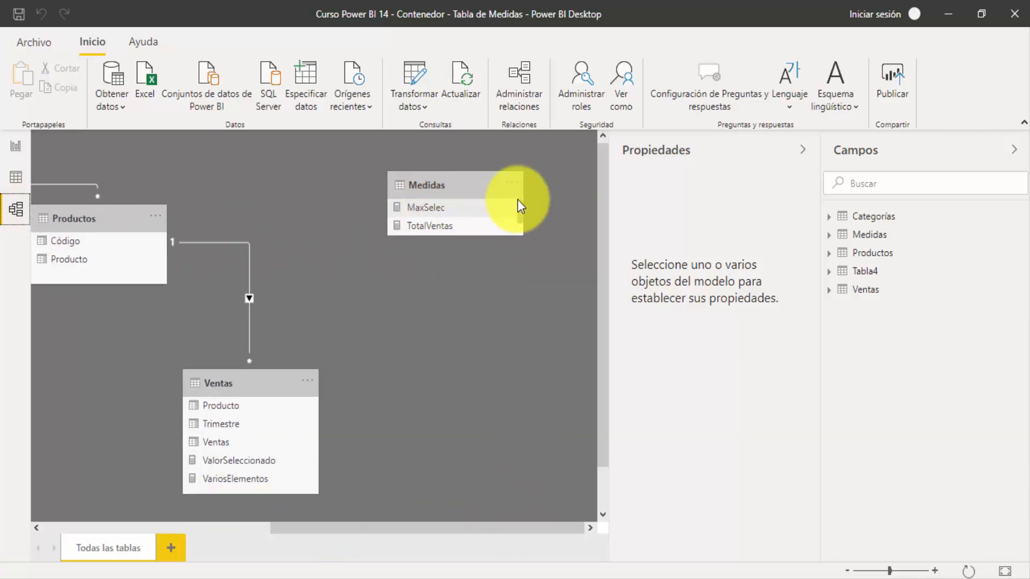
{"action": "left_click_drag", "start_coordinate": [493, 235], "coordinate": [497, 272]}
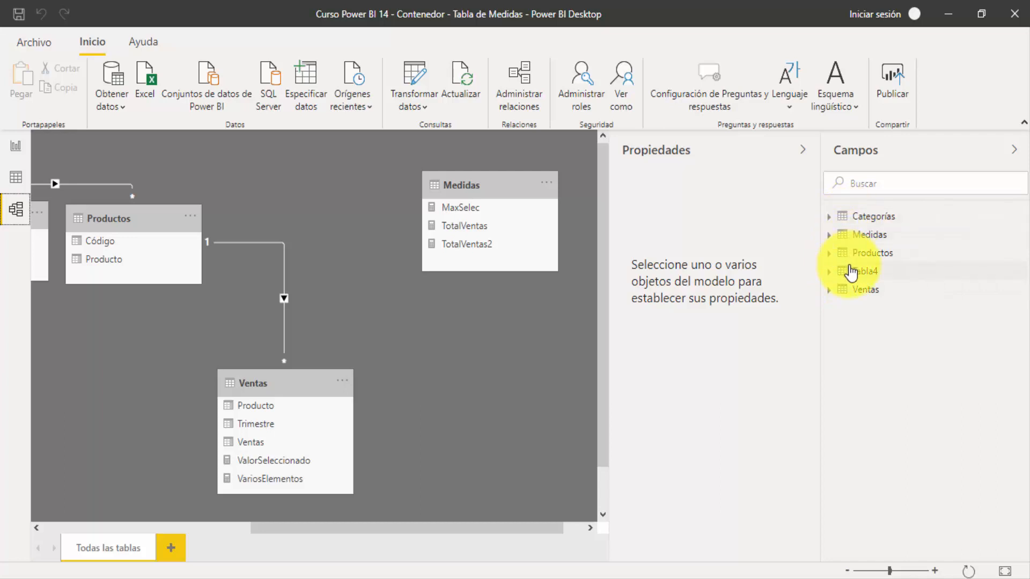
Step: Place the MaxSelec measure of the Medidas table in a display folder named RRHH and check the folder's contents
{"action": "left_click", "coordinate": [831, 239]}
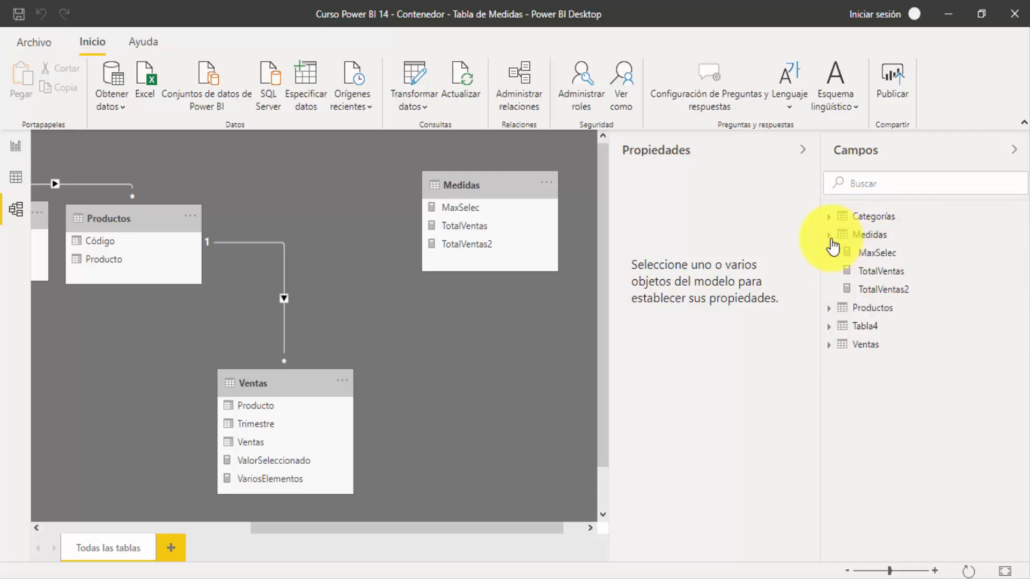
{"action": "left_click", "coordinate": [873, 262]}
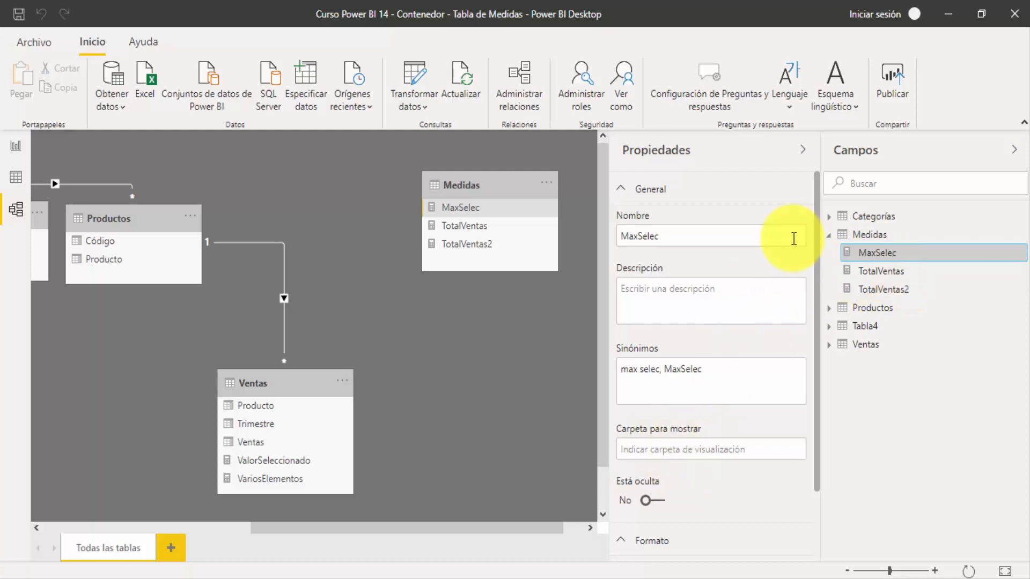
{"action": "left_click", "coordinate": [719, 449]}
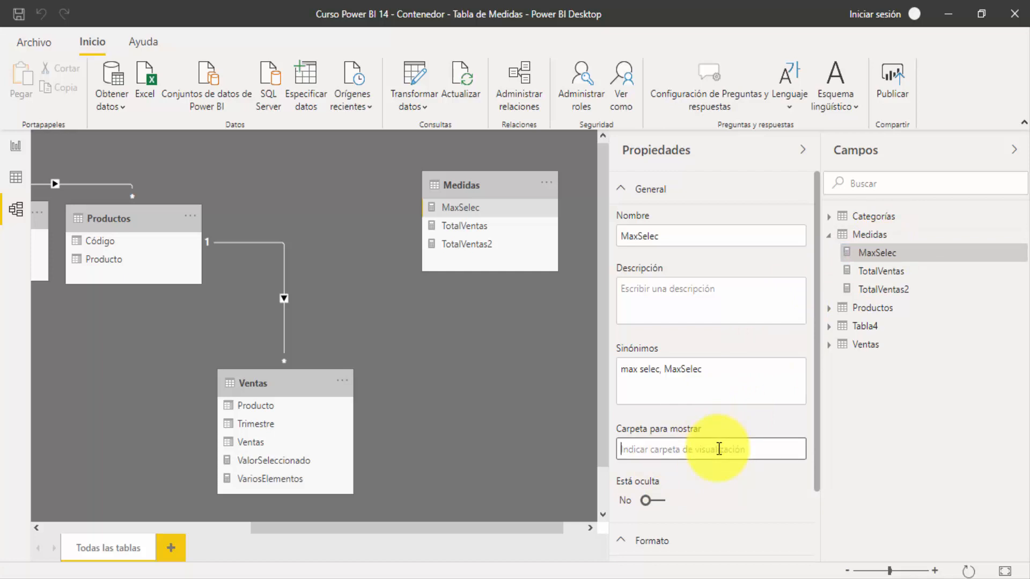
{"action": "type", "text": "F"}
{"action": "key", "text": "BackSpace"}
{"action": "type", "text": "RRHH"}
{"action": "left_click", "coordinate": [790, 428]}
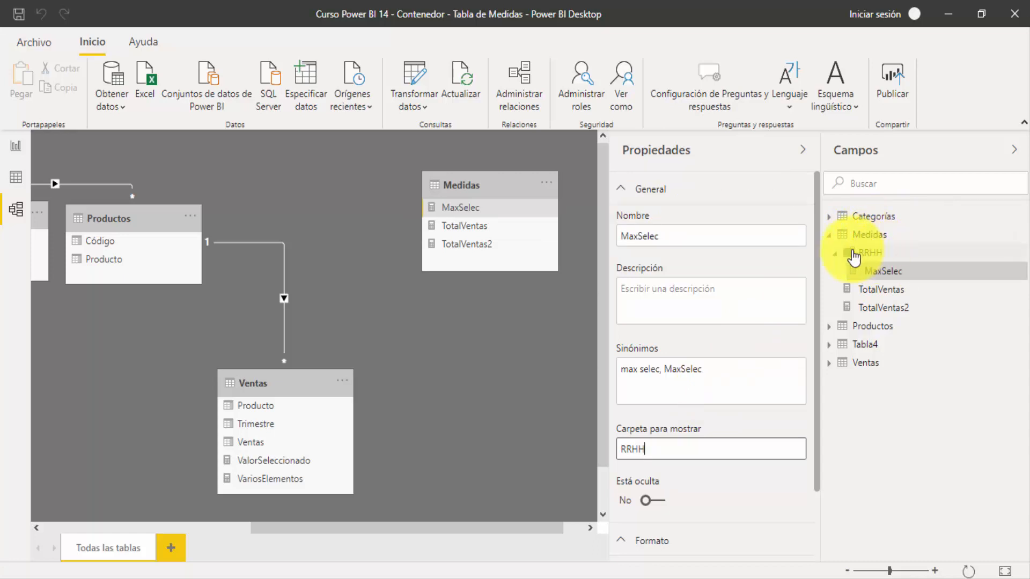
{"action": "left_click", "coordinate": [835, 255]}
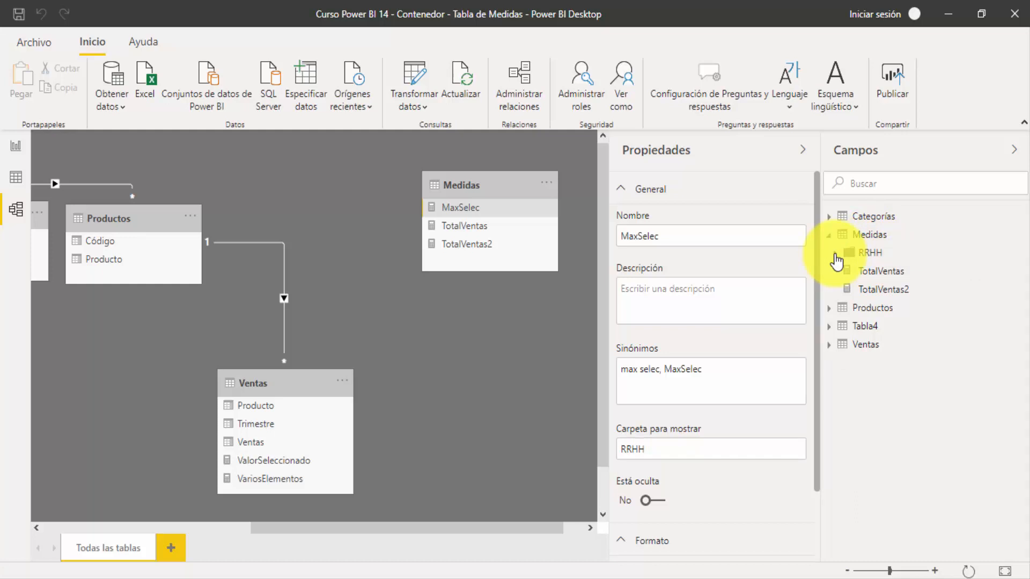
{"action": "left_click", "coordinate": [835, 254]}
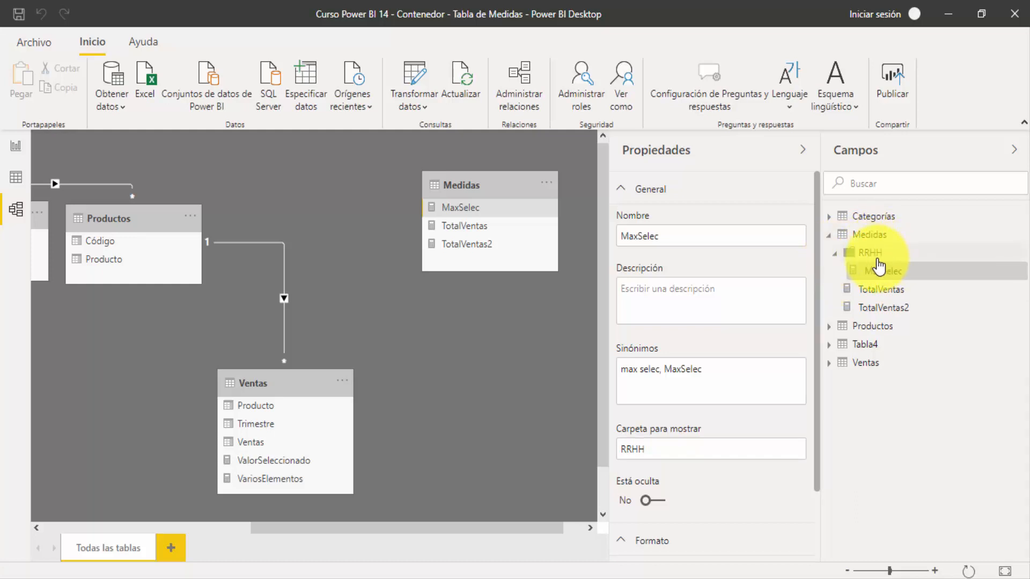
Step: Set the display folder of the TotalVentas measure to RRHH
{"action": "left_click", "coordinate": [887, 292]}
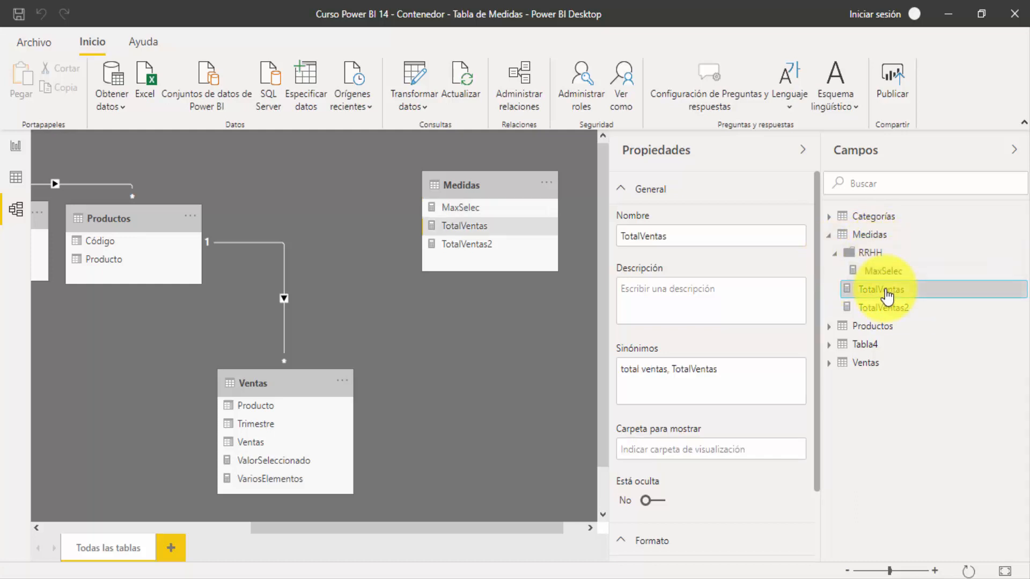
{"action": "right_click", "coordinate": [888, 294]}
{"action": "key", "text": "Escape"}
{"action": "left_click", "coordinate": [691, 450]}
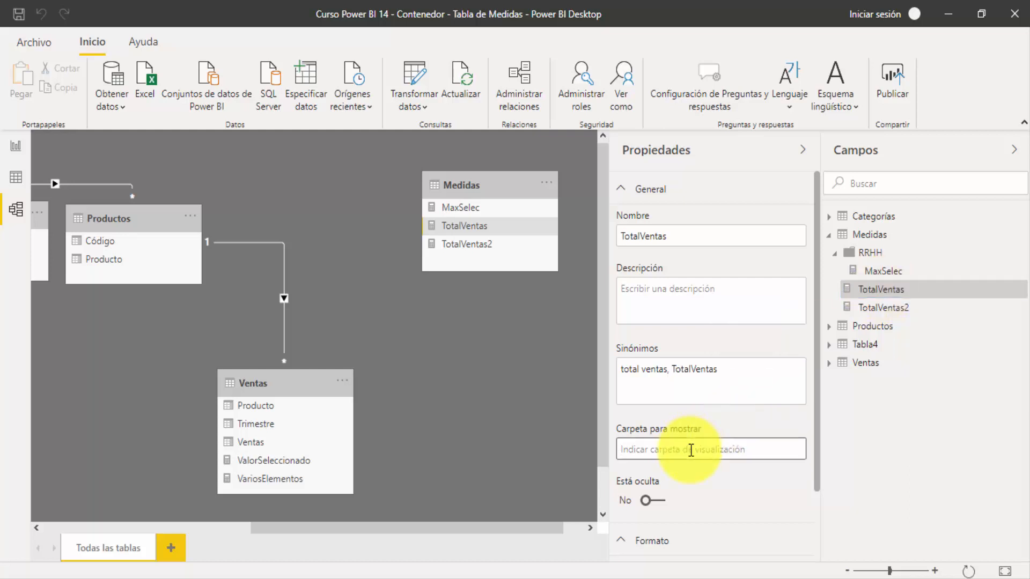
{"action": "type", "text": "RRHH"}
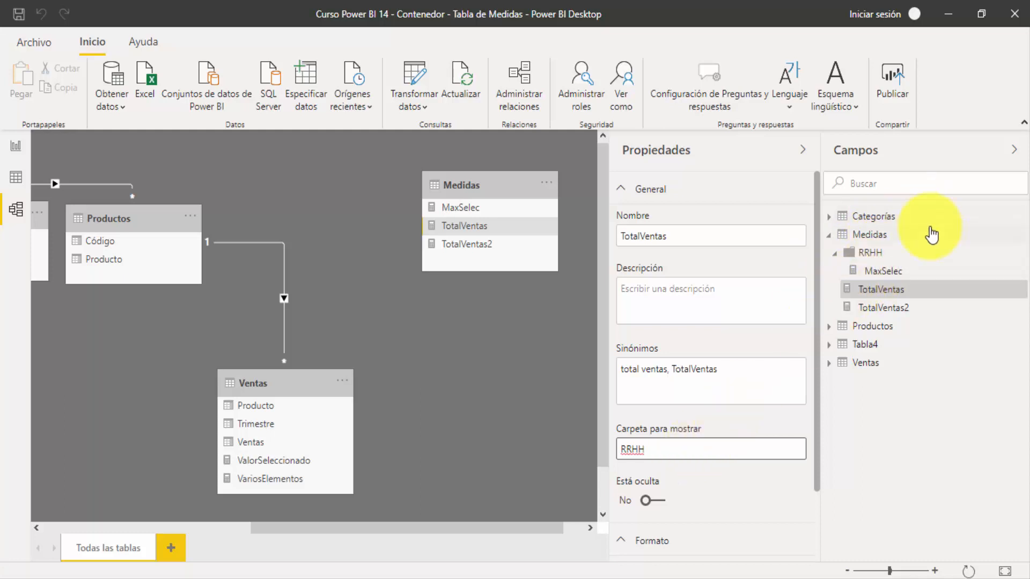
{"action": "key", "text": "Return"}
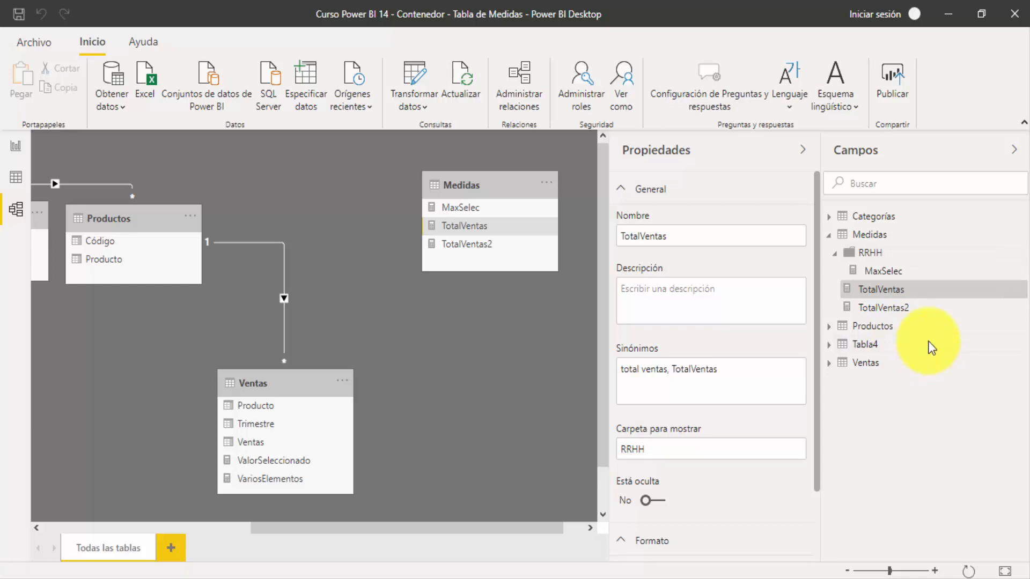
Step: Place the TotalVentas2 measure in a display folder named Finanzas and check the contents of both measure folders
{"action": "left_click", "coordinate": [882, 309]}
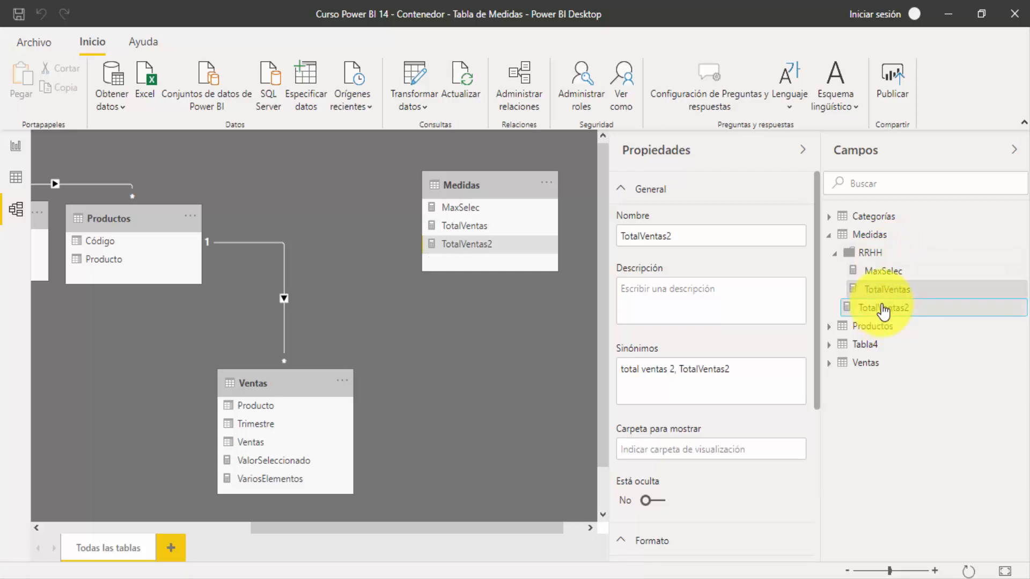
{"action": "left_click", "coordinate": [685, 451]}
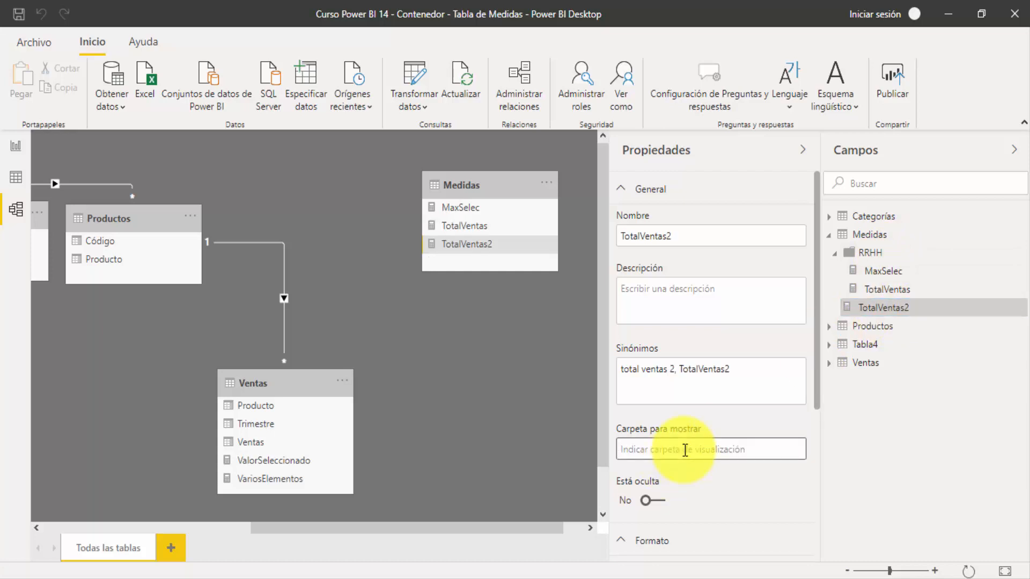
{"action": "type", "text": "Finanzas"}
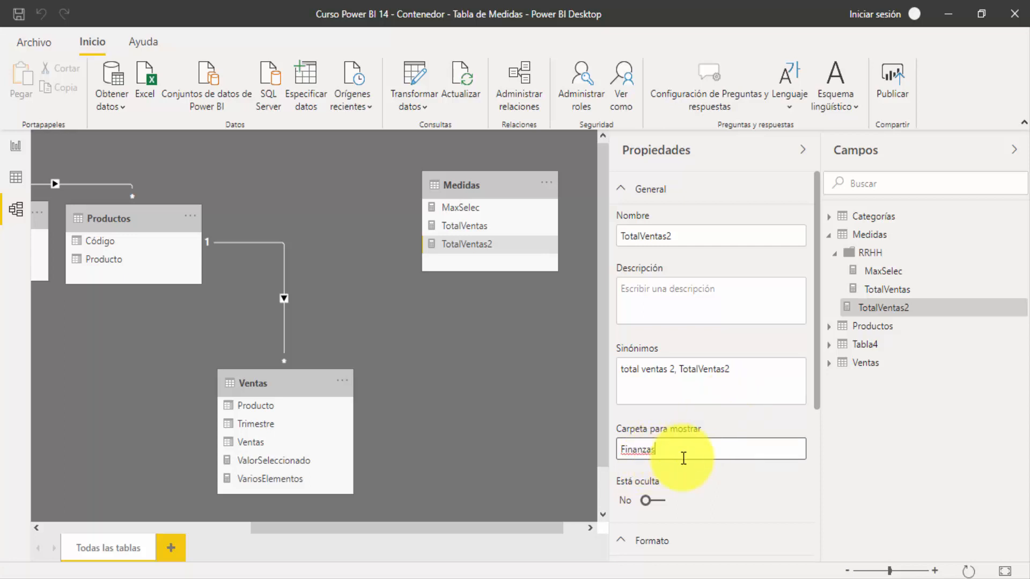
{"action": "key", "text": "Return"}
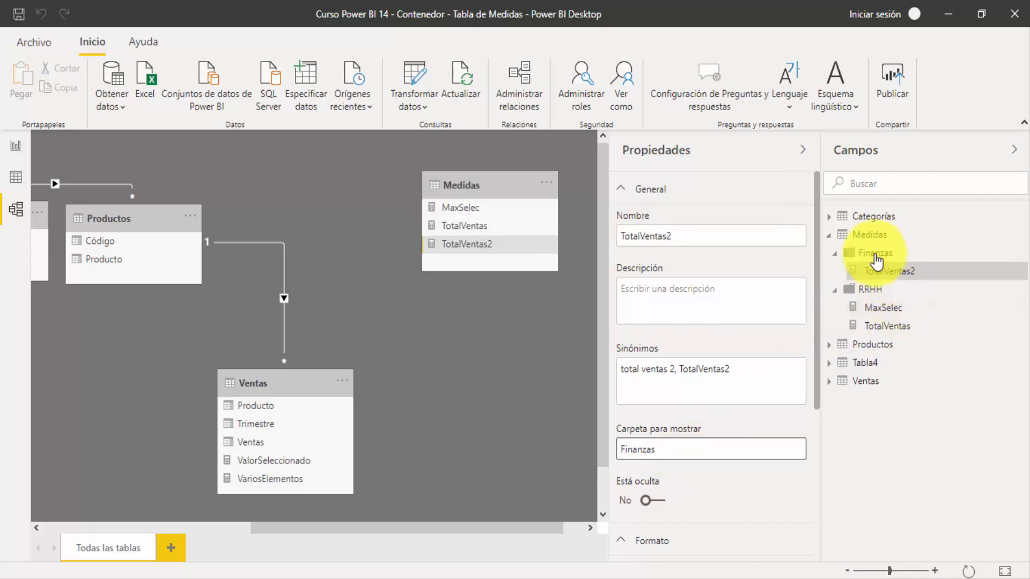
{"action": "left_click", "coordinate": [835, 253]}
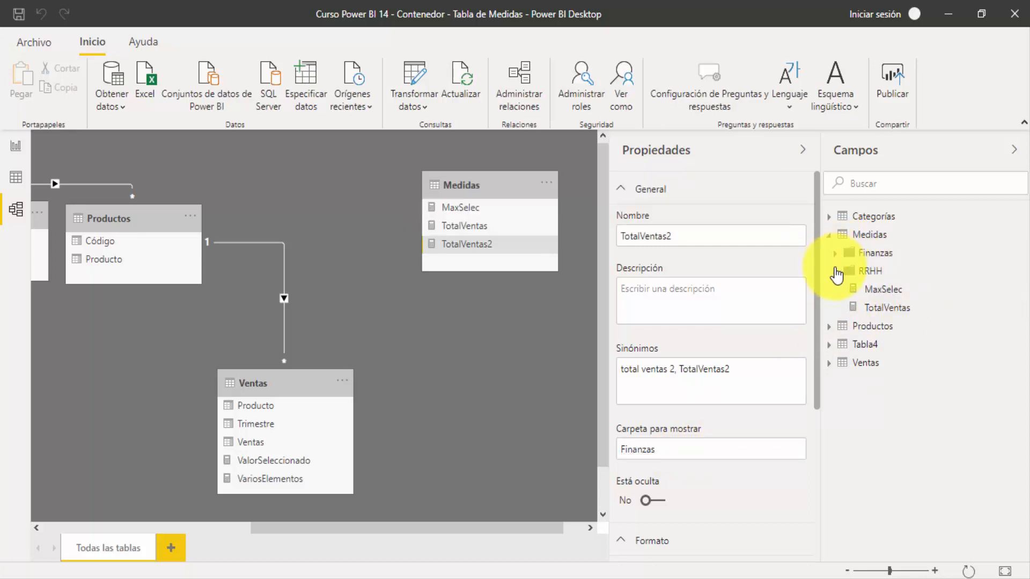
{"action": "left_click", "coordinate": [835, 272]}
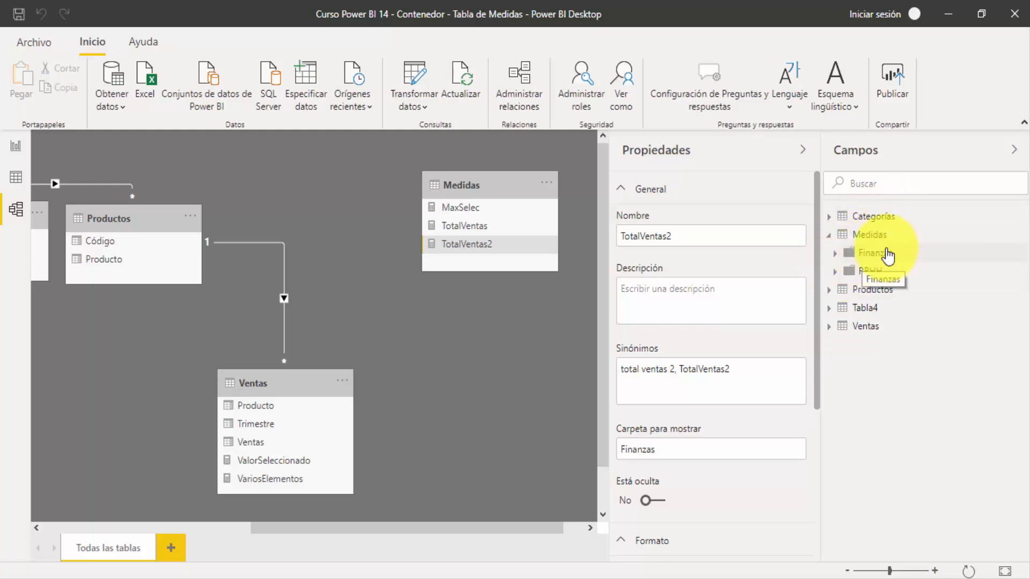
{"action": "left_click", "coordinate": [836, 255]}
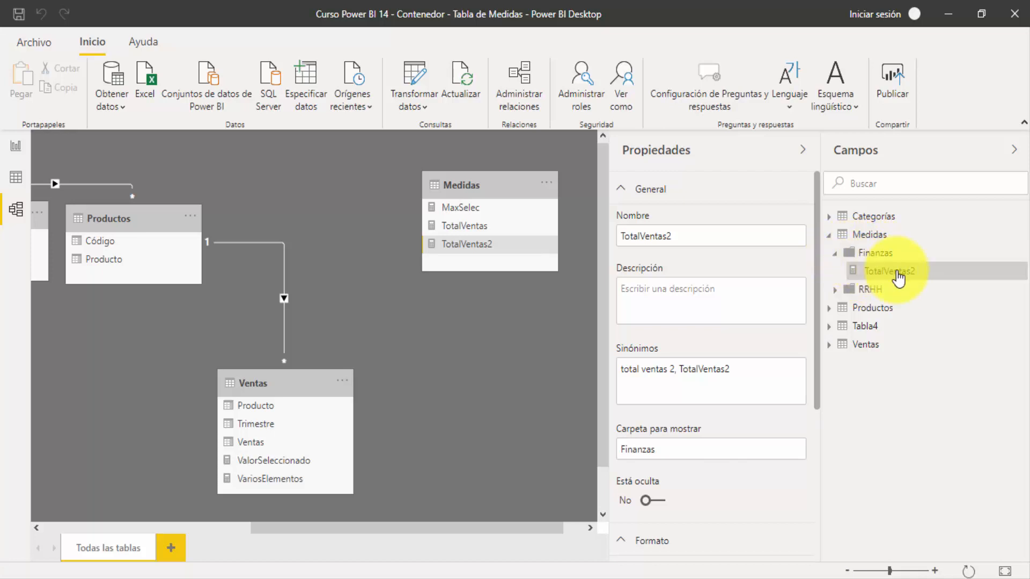
{"action": "left_click", "coordinate": [835, 292]}
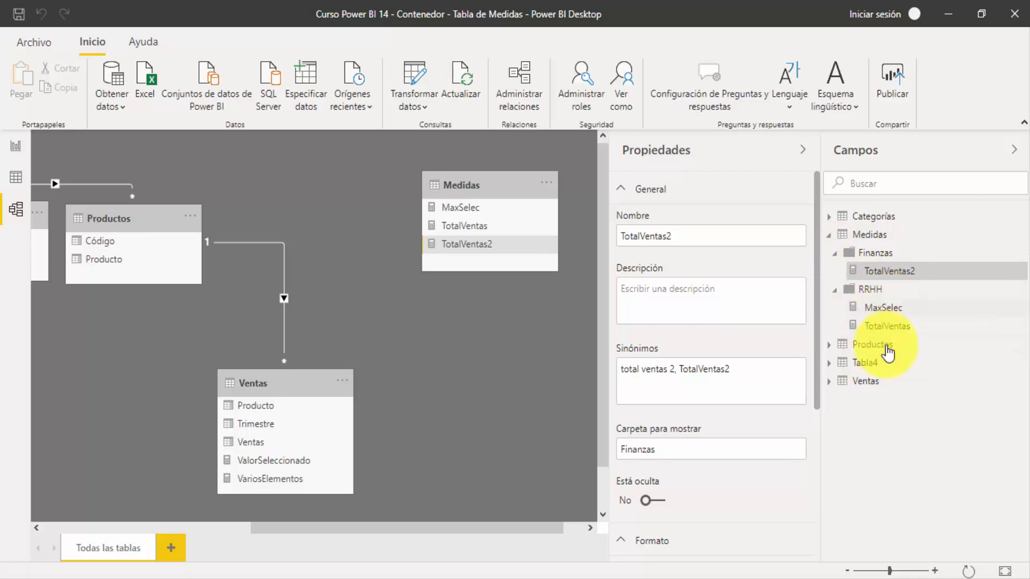
Step: Delete the Finanzas display folder of the Medidas table from the model and check the table's remaining structure
{"action": "right_click", "coordinate": [867, 257]}
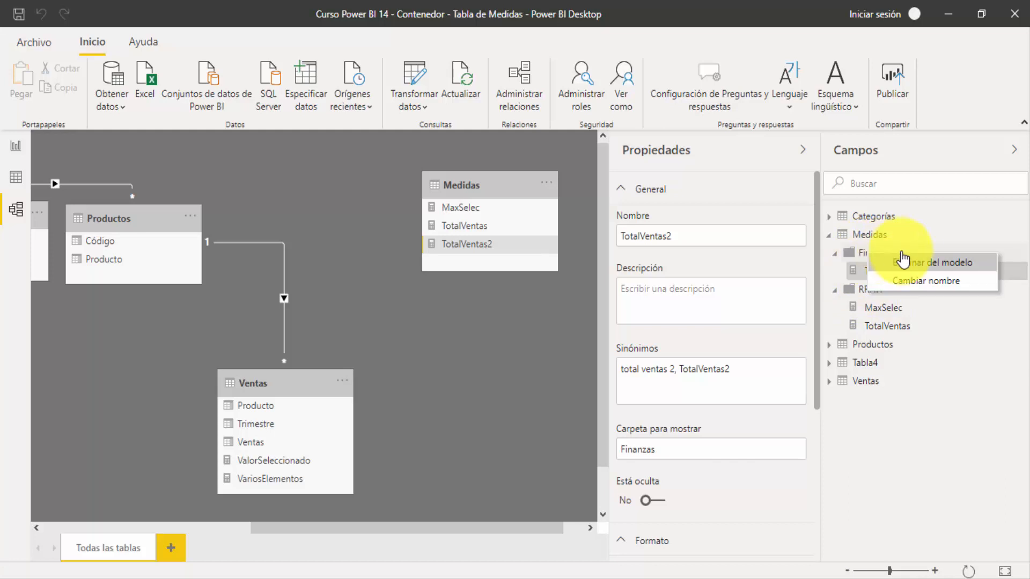
{"action": "left_click", "coordinate": [861, 254]}
{"action": "right_click", "coordinate": [867, 258]}
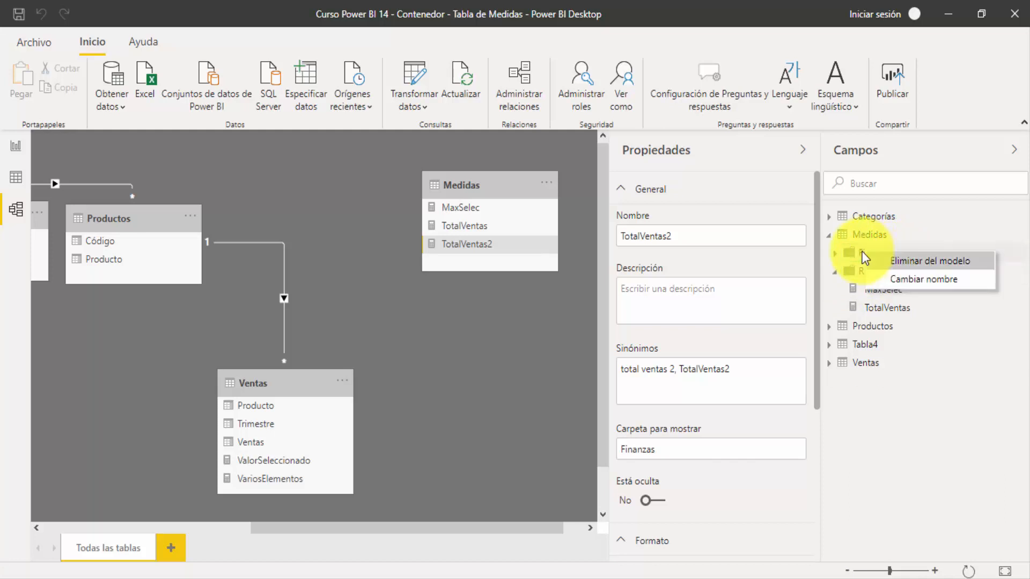
{"action": "left_click", "coordinate": [915, 264]}
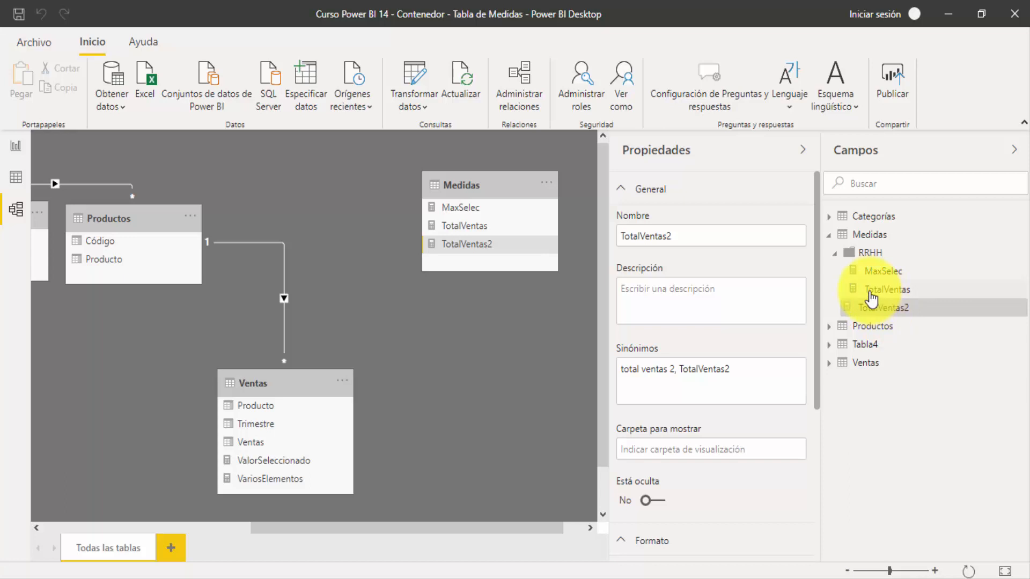
{"action": "left_click", "coordinate": [831, 239]}
{"action": "left_click", "coordinate": [831, 239]}
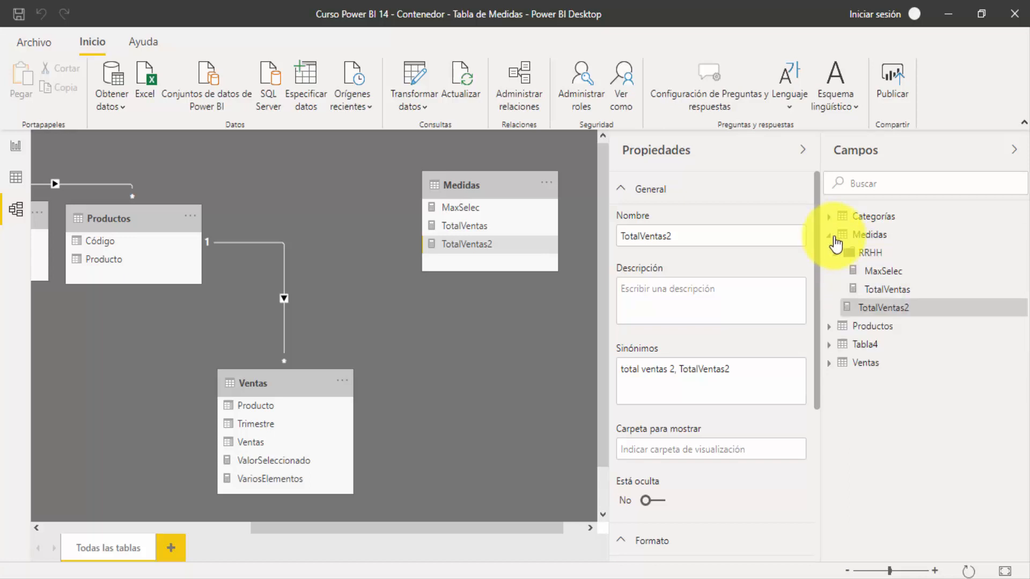